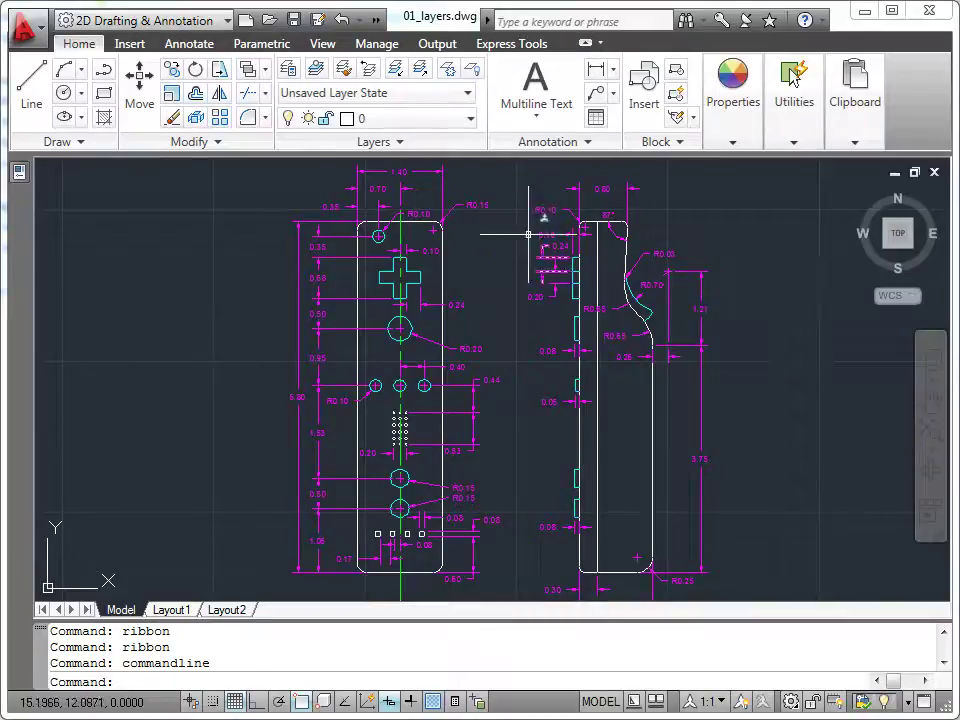
- Switch off the dimensions layer's lightbulb in the Layer dropdown to hide the magenta dimensions
{"action": "left_click", "coordinate": [470, 119]}
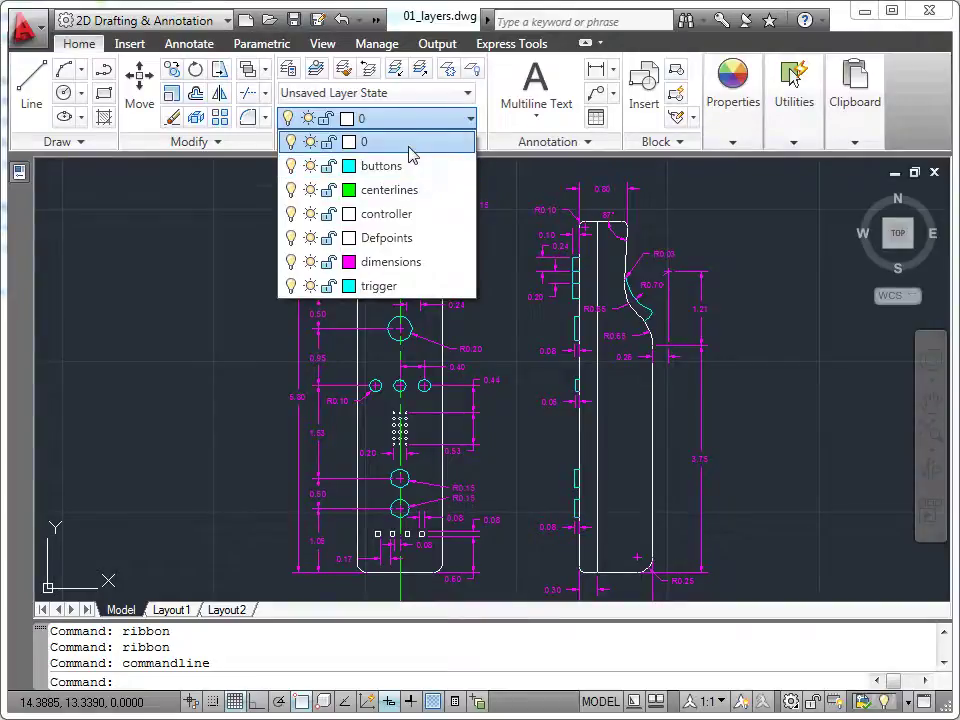
{"action": "left_click", "coordinate": [291, 262]}
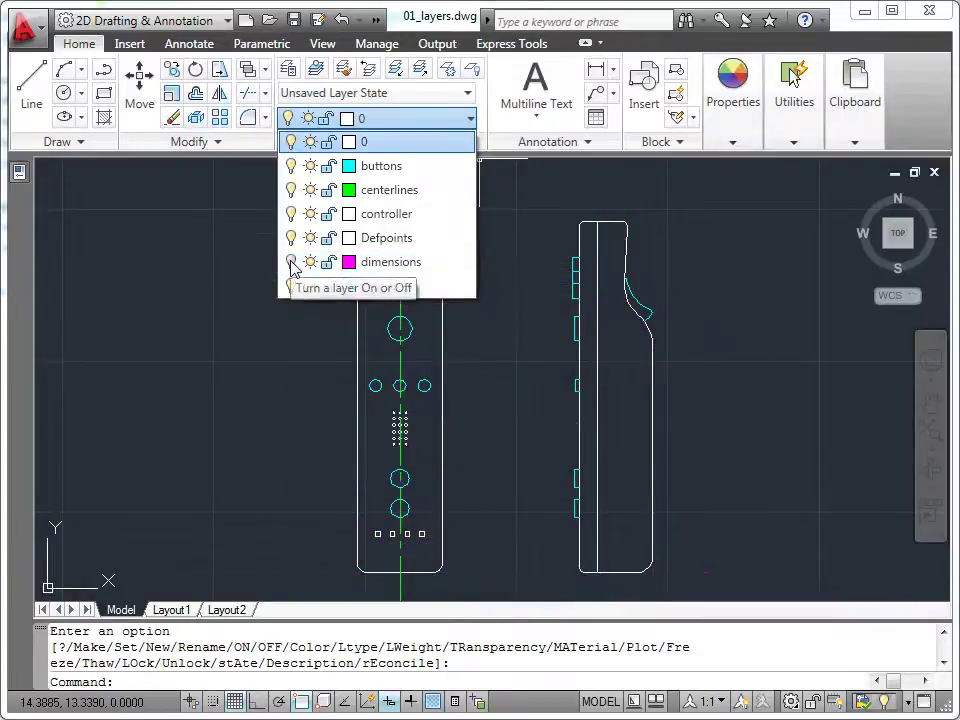
{"action": "left_click", "coordinate": [240, 295]}
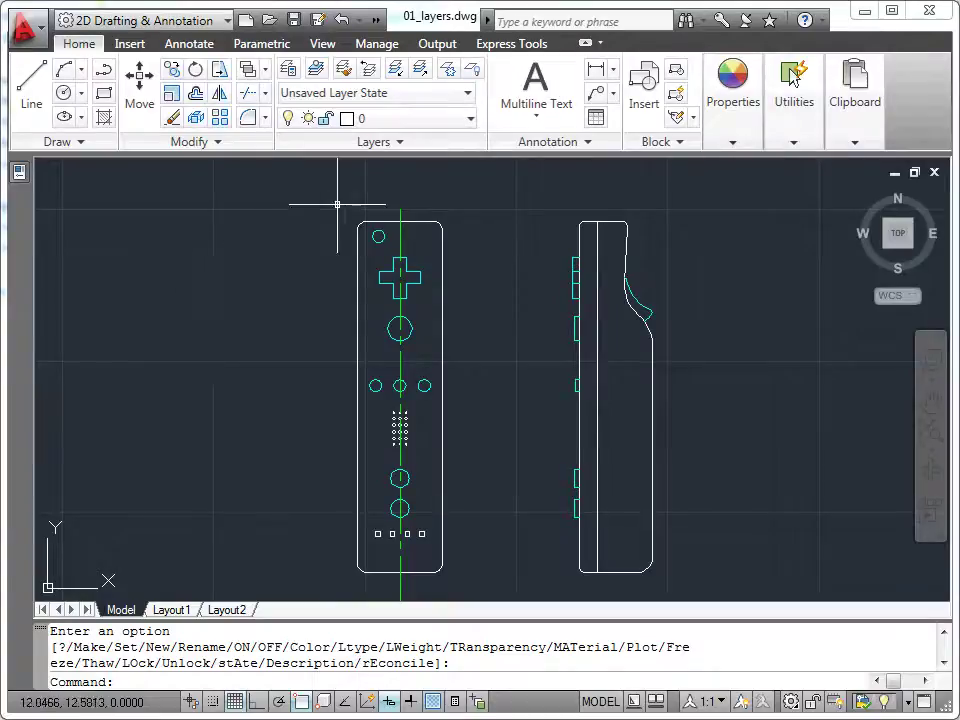
- Turn off the centerlines, buttons and trigger layers in the Layer dropdown
{"action": "left_click", "coordinate": [470, 119]}
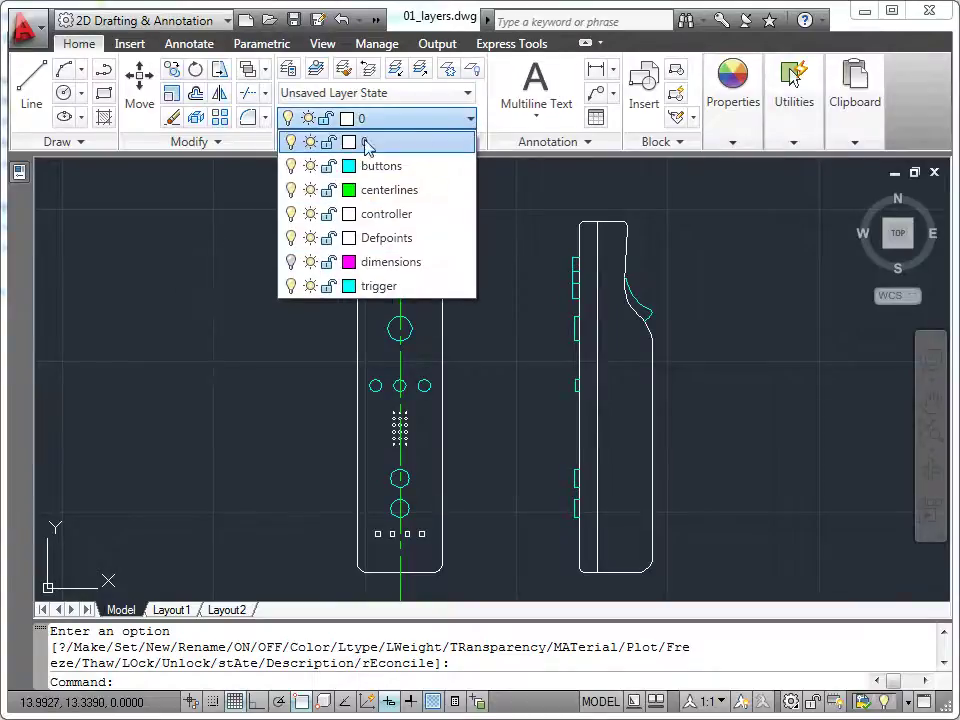
{"action": "left_click", "coordinate": [214, 283]}
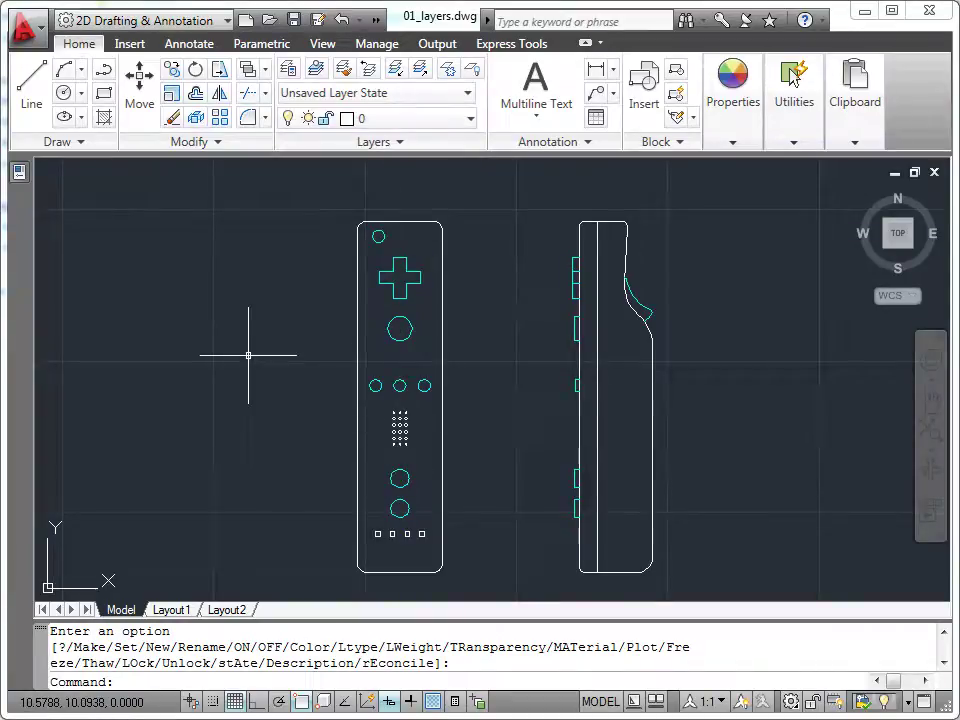
{"action": "left_click", "coordinate": [472, 122]}
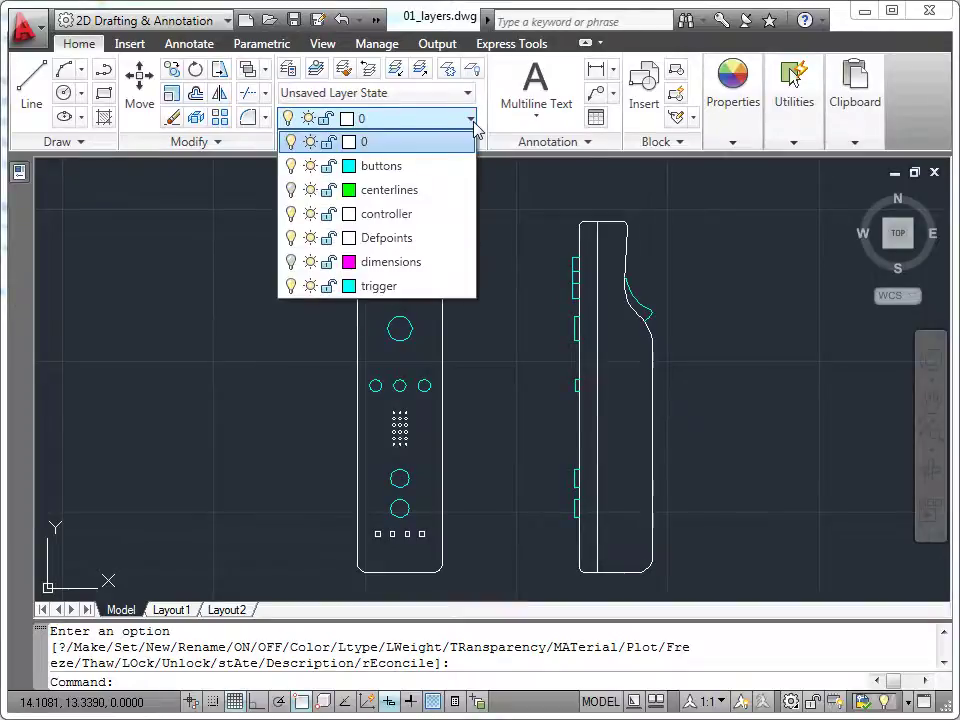
{"action": "left_click", "coordinate": [290, 166]}
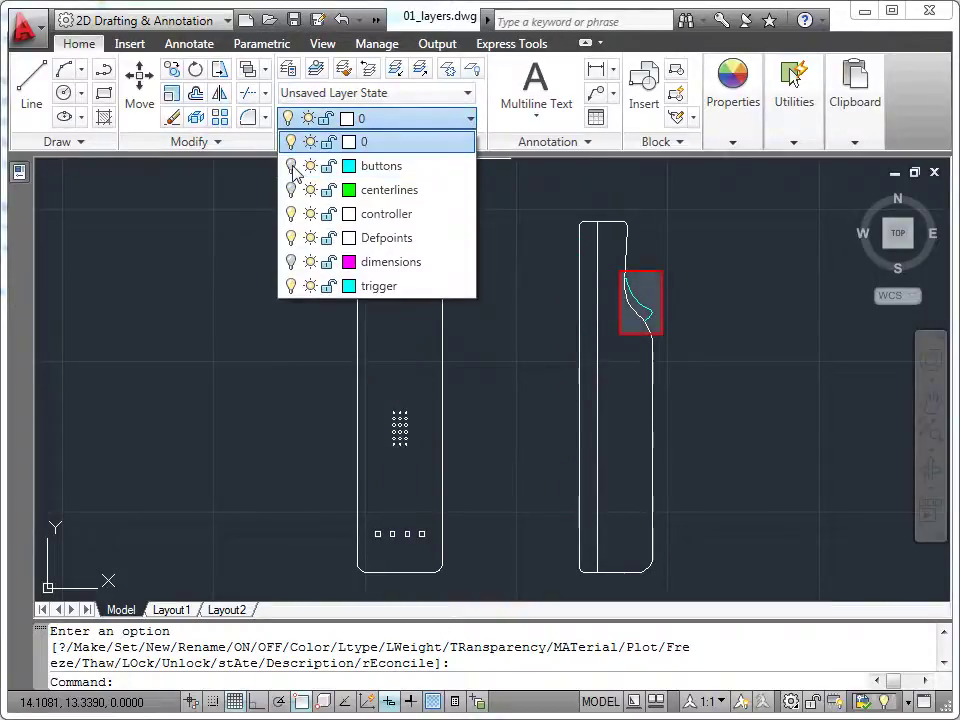
{"action": "left_click", "coordinate": [290, 262]}
{"action": "left_click", "coordinate": [290, 286]}
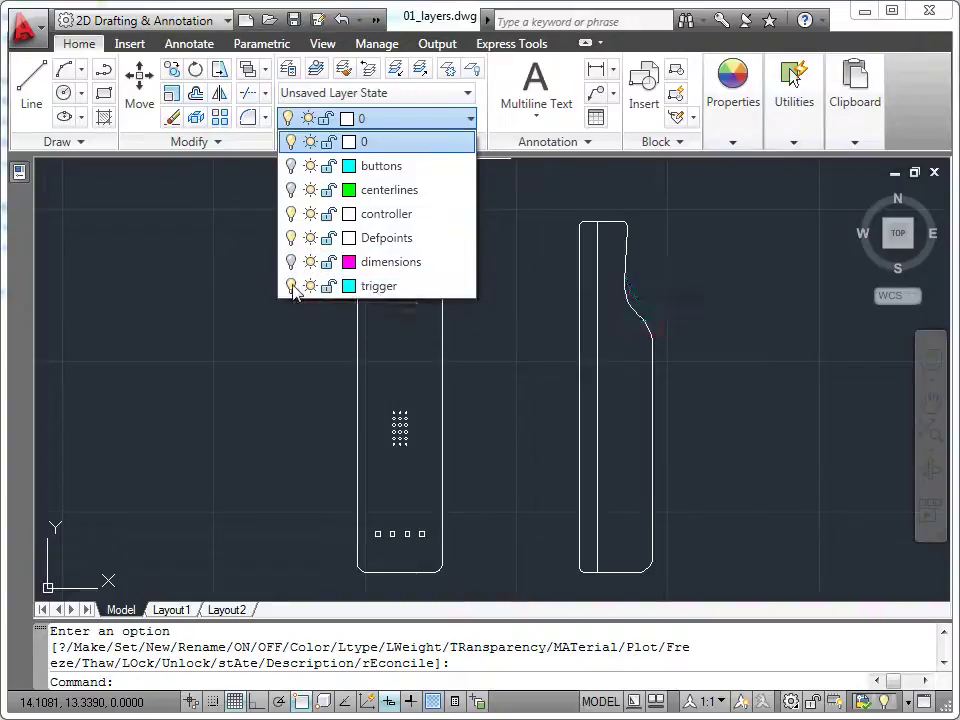
{"action": "left_click", "coordinate": [240, 317]}
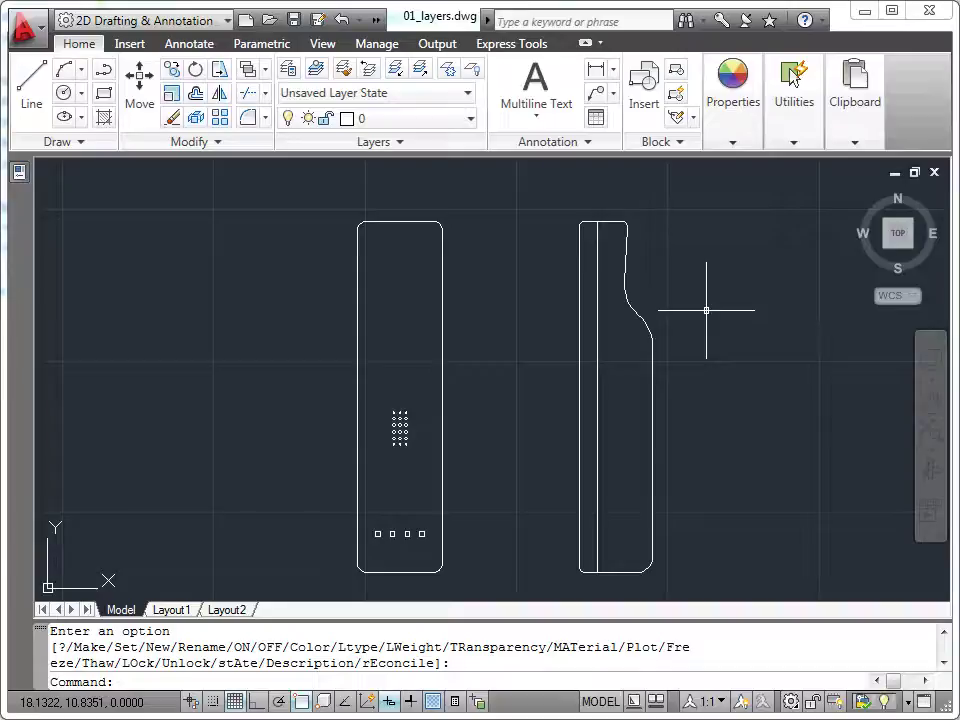
- Switch the buttons, centerlines, dimensions and trigger layers back on in the Layer dropdown
{"action": "left_click", "coordinate": [470, 120]}
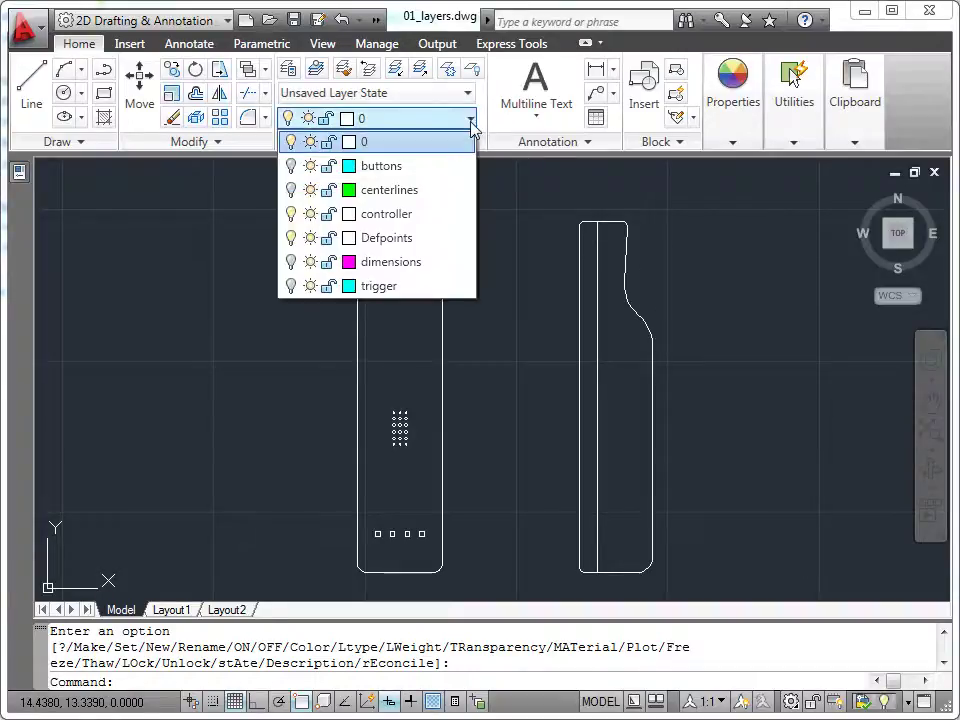
{"action": "left_click", "coordinate": [290, 166]}
{"action": "left_click", "coordinate": [290, 190]}
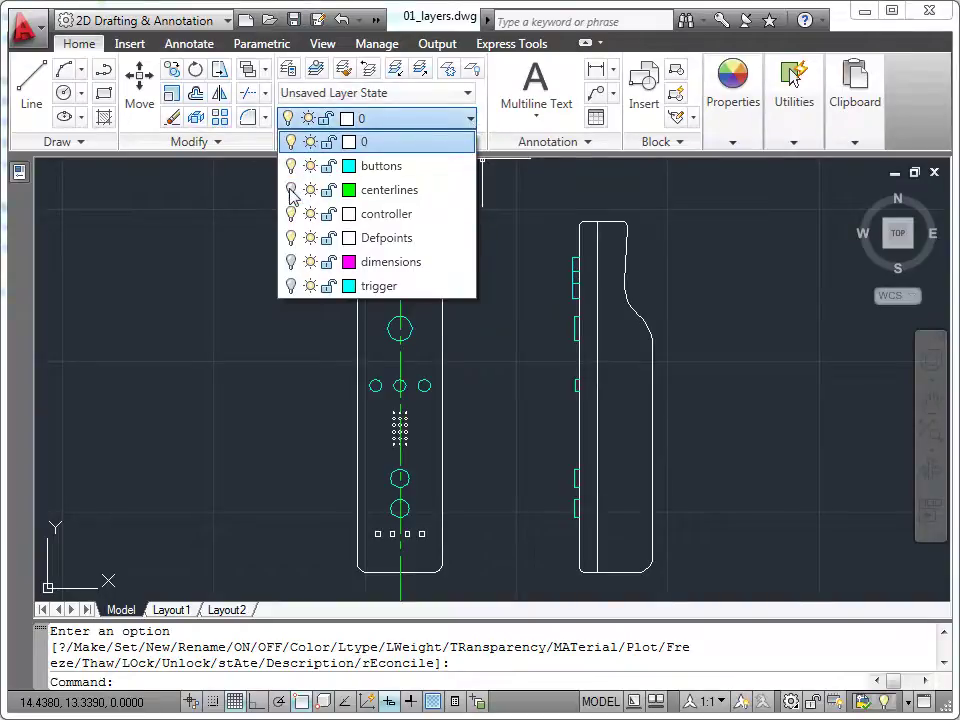
{"action": "left_click", "coordinate": [290, 262]}
{"action": "left_click", "coordinate": [290, 286]}
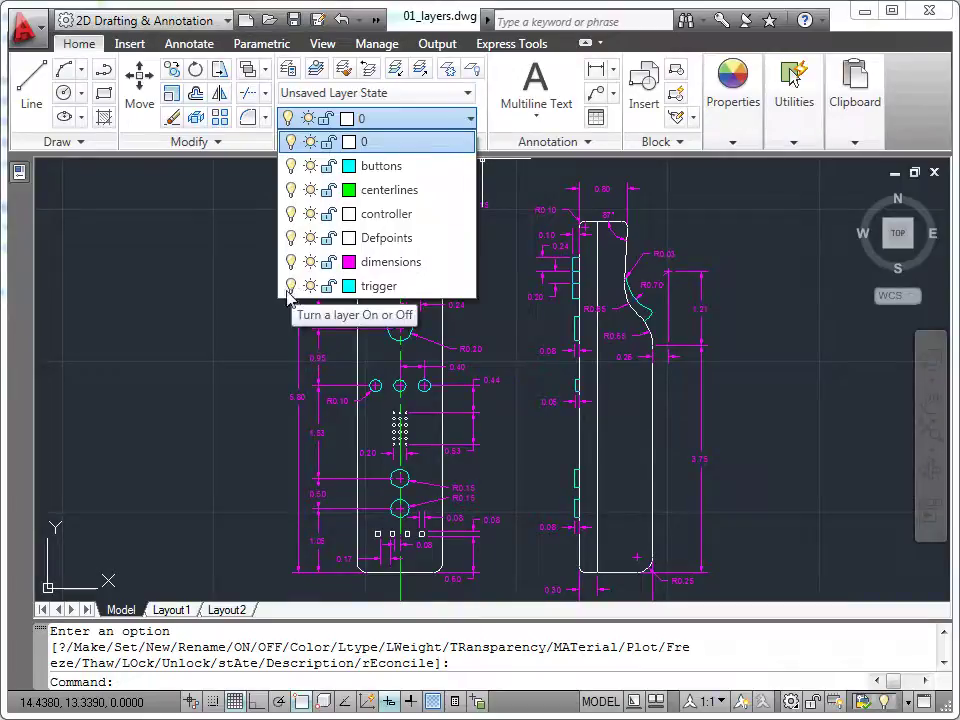
{"action": "left_click", "coordinate": [222, 343]}
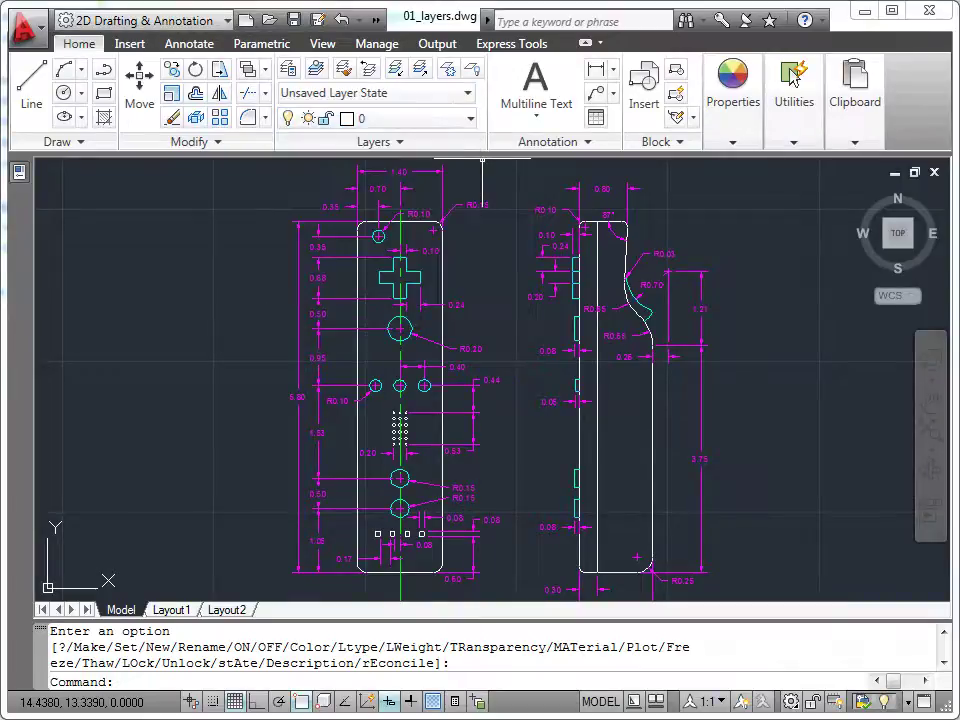